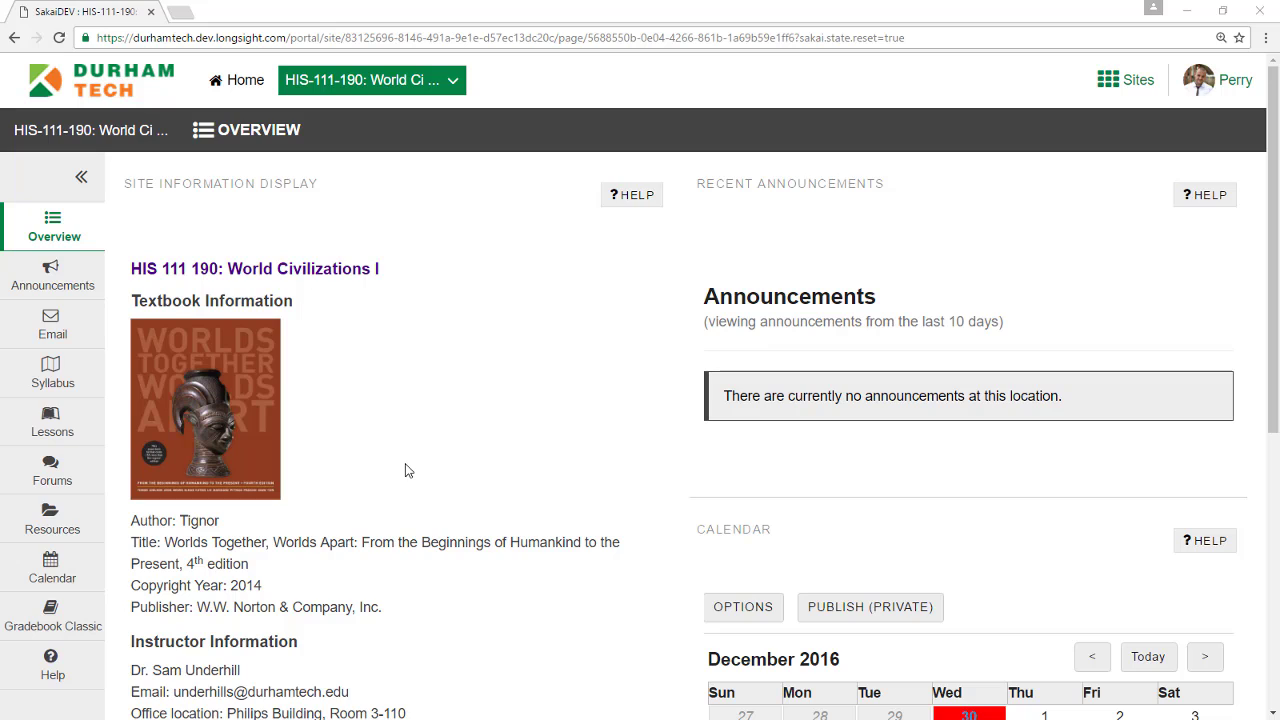
# Open the course forums and view the full description and dates of the Week 10: Cro-magnon Cave Art topic.
pyautogui.click(90, 465)
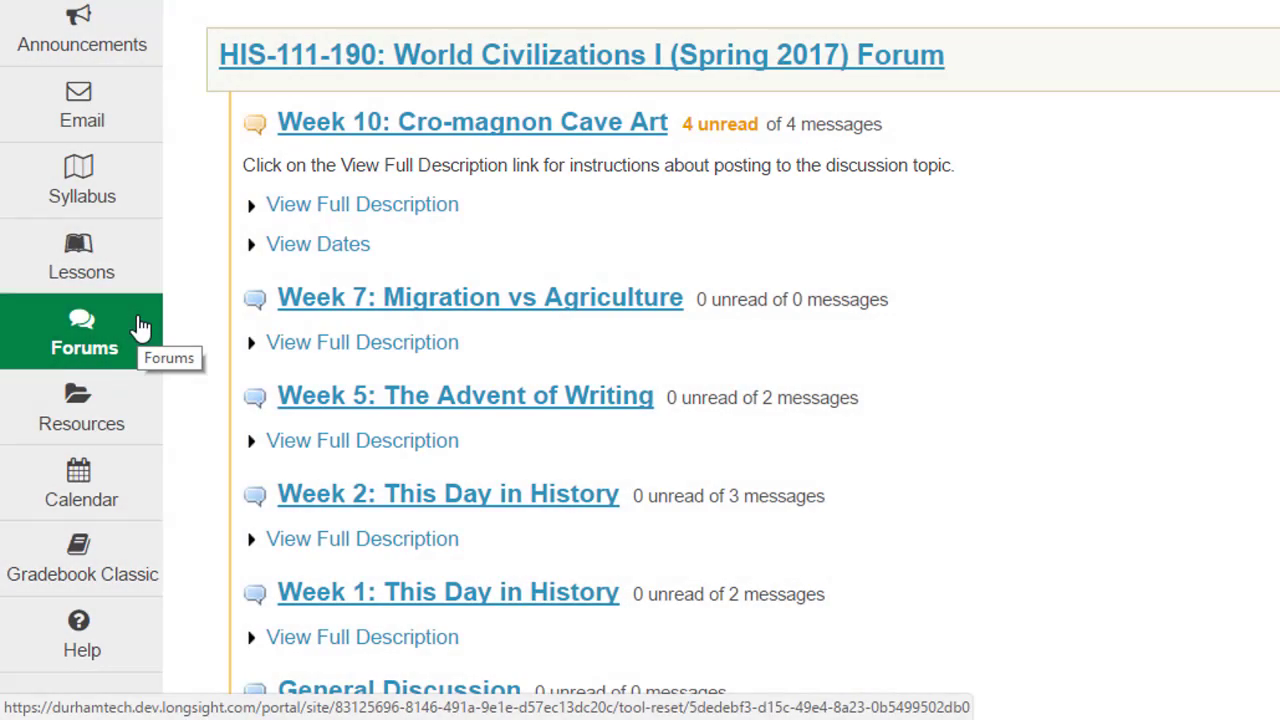
pyautogui.click(322, 210)
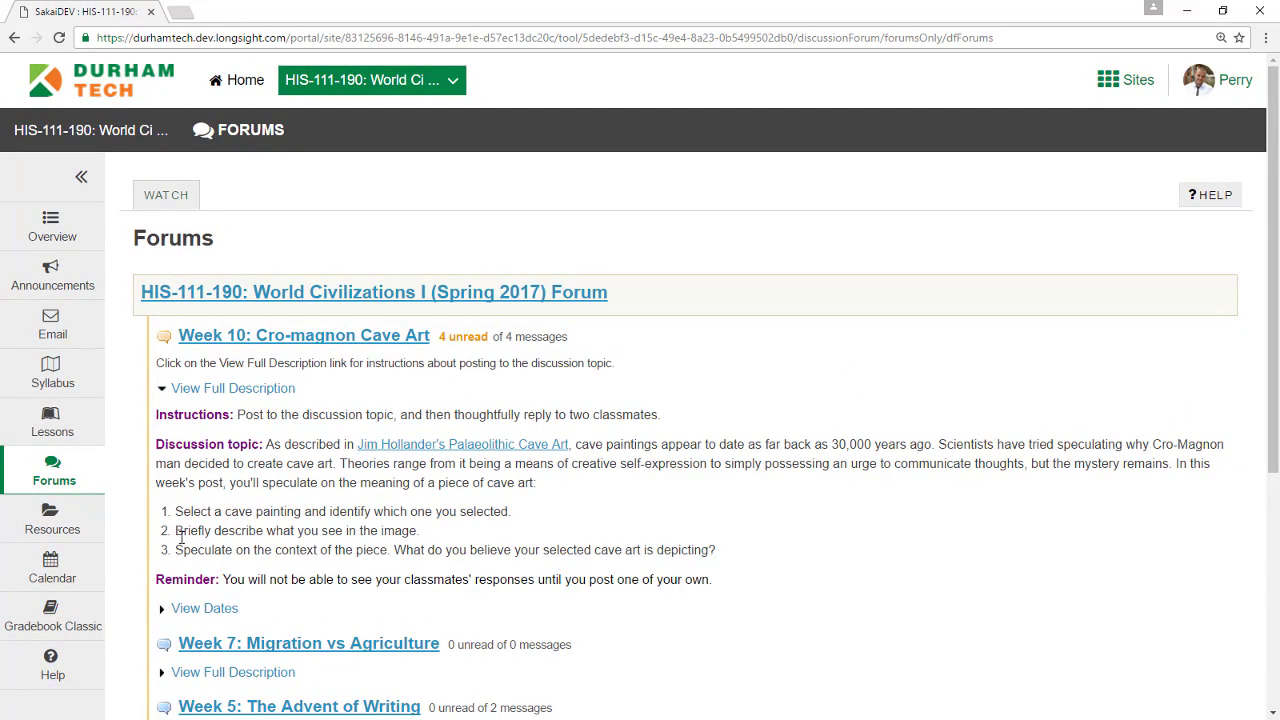
pyautogui.click(201, 612)
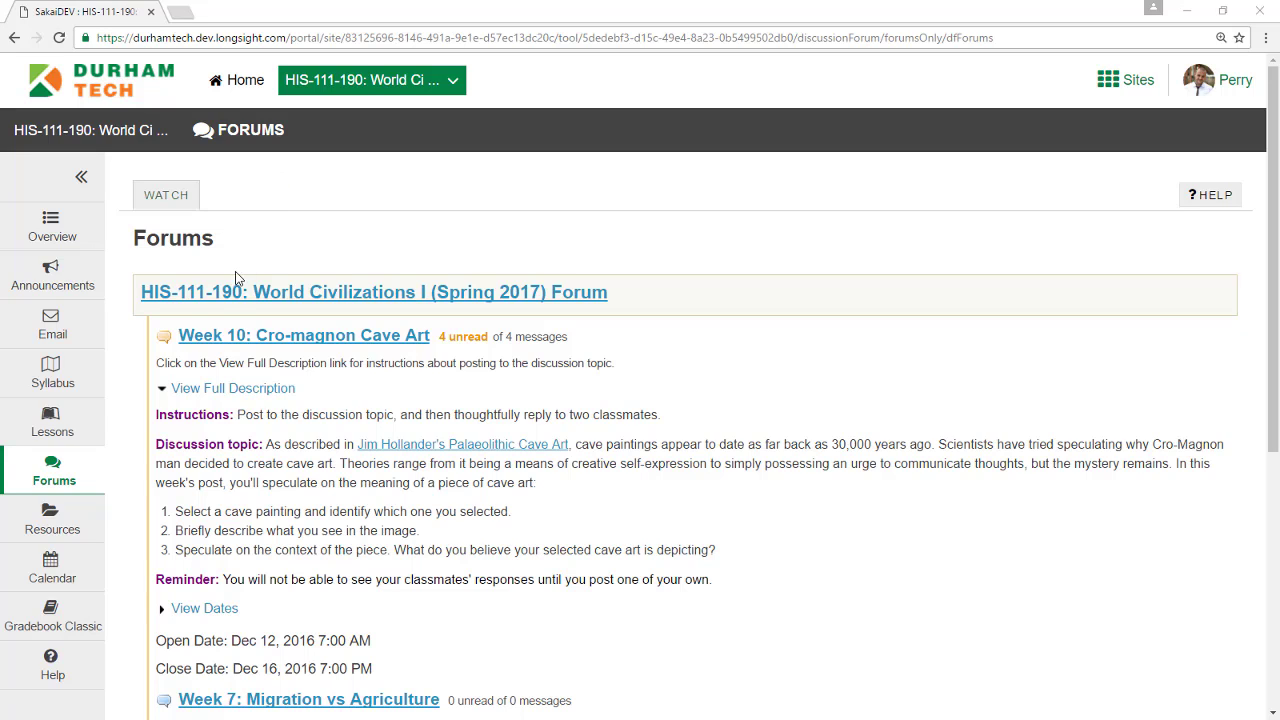
# Start a new conversation titled "Cave art" in the Week 10: Cro-magnon Cave Art topic.
pyautogui.click(227, 345)
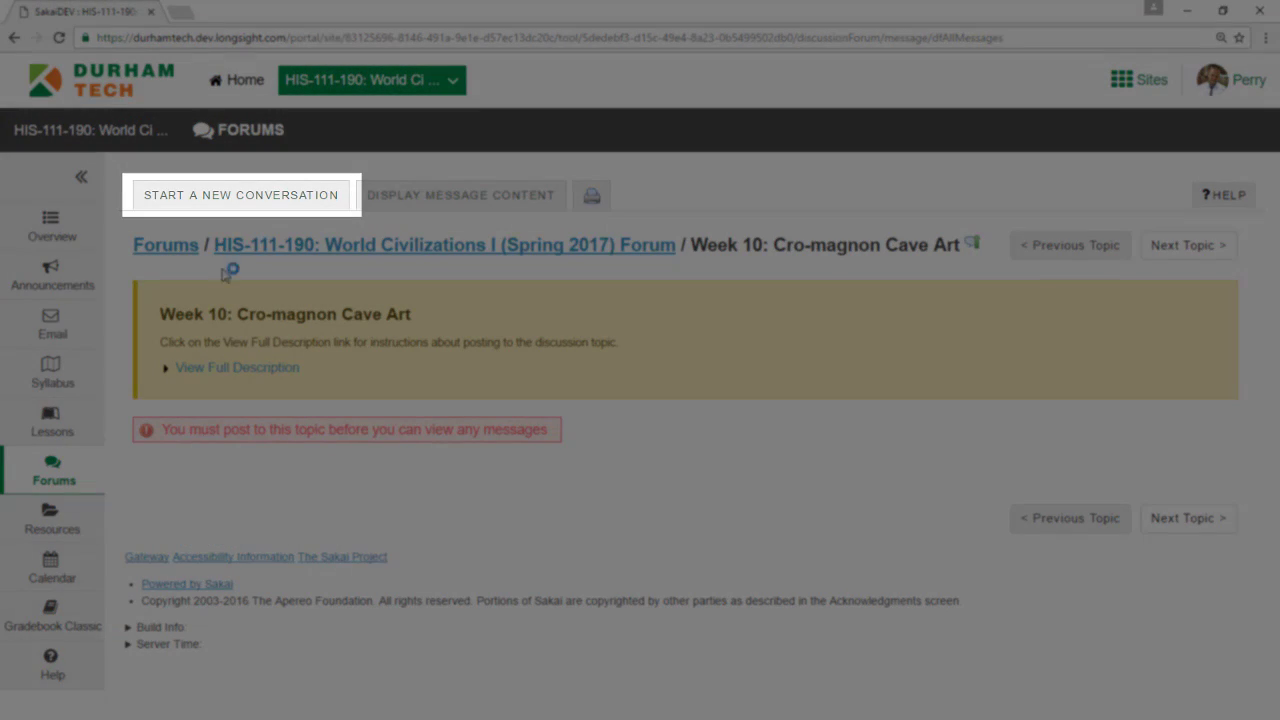
pyautogui.click(218, 195)
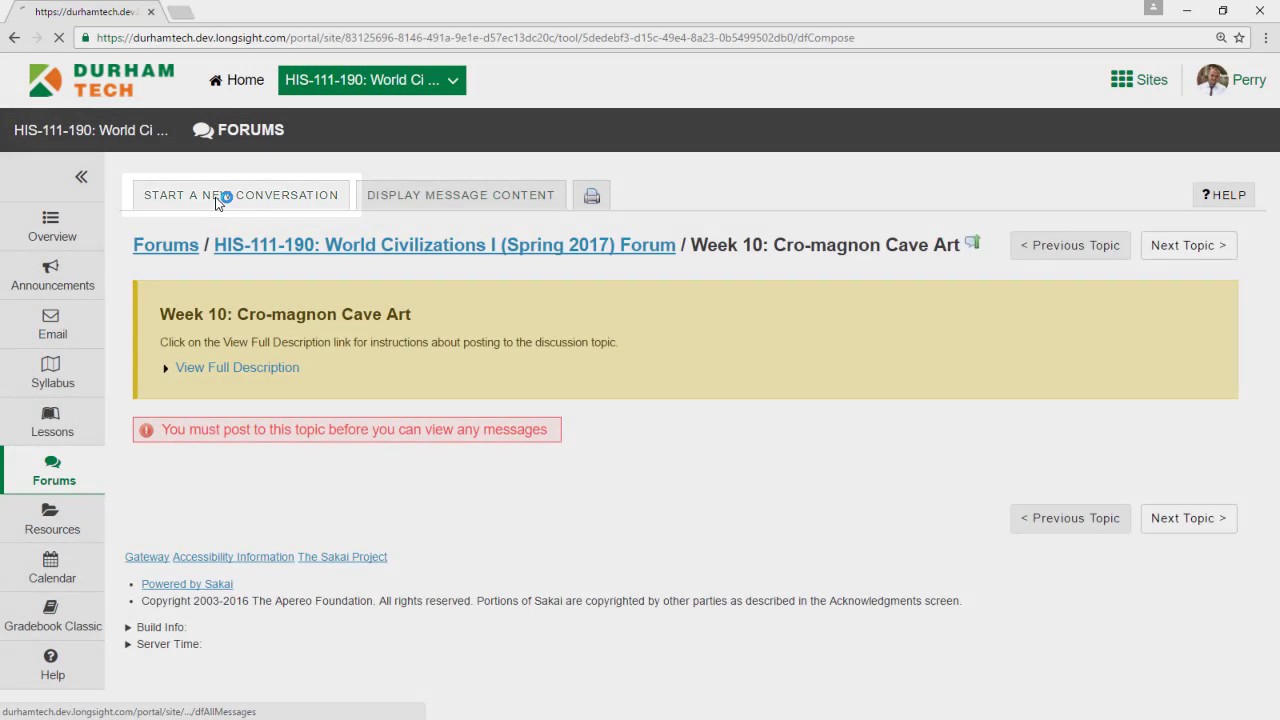
pyautogui.click(172, 511)
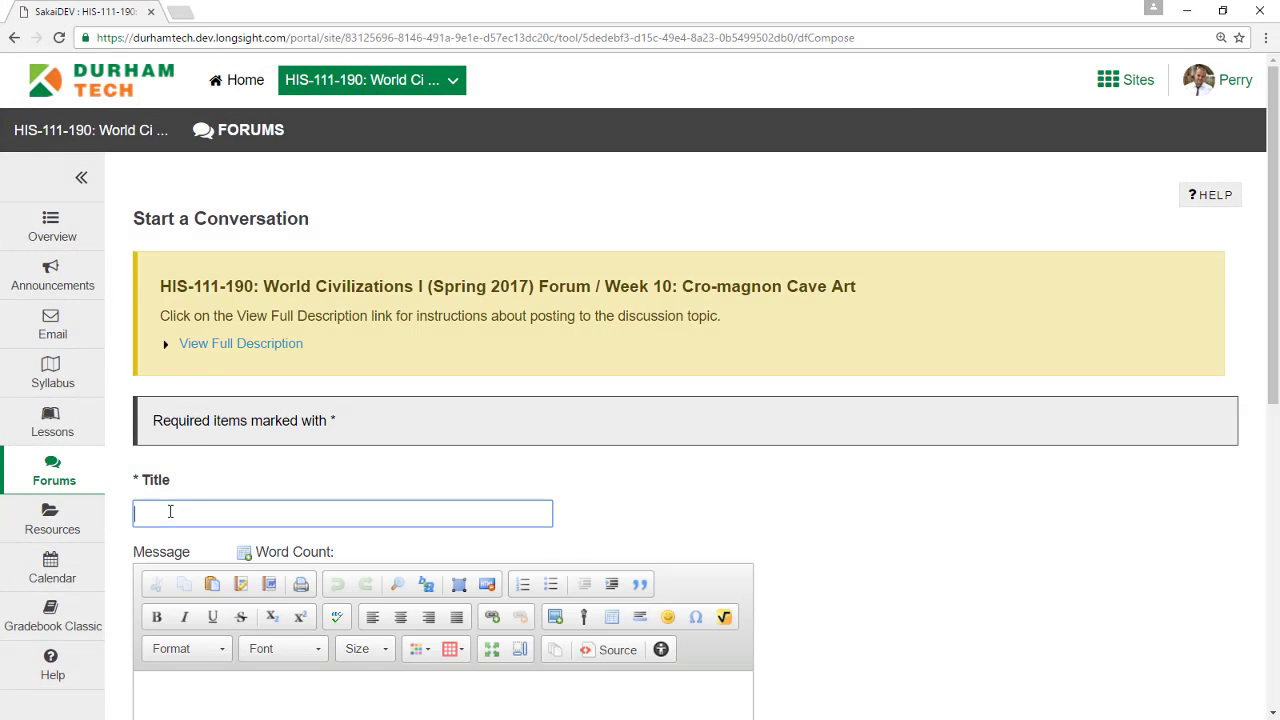
pyautogui.write('Cave art')
pyautogui.scroll(-2, 631, 535)
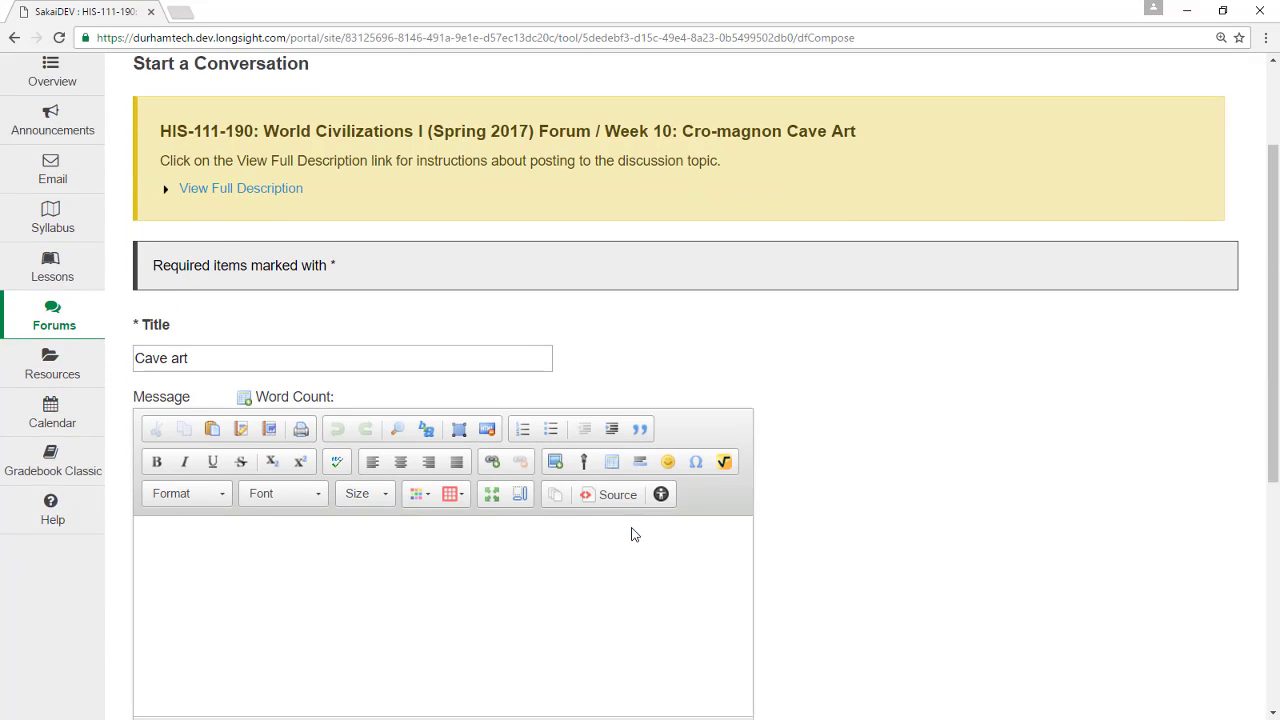
# Copy the whole Large Bull #04 paragraph from the ChoseLargeBull Word document and paste it into the forum message body.
pyautogui.click(632, 528)
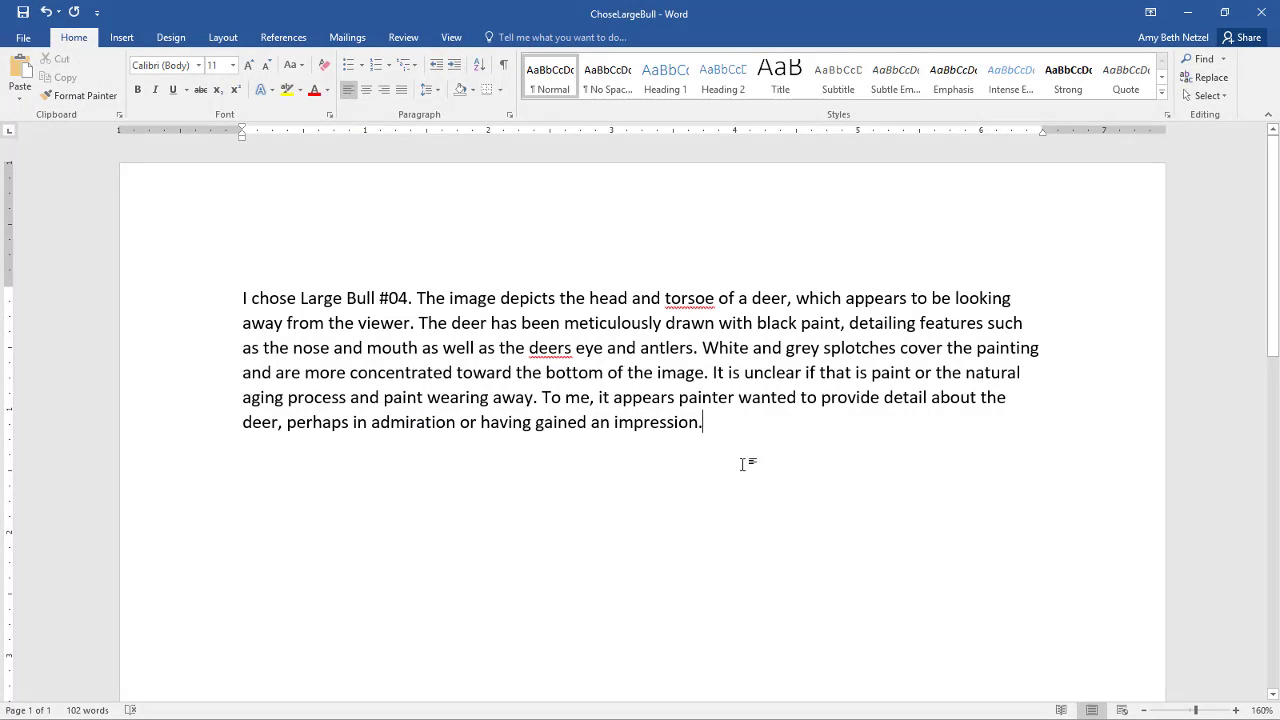
pyautogui.moveTo(718, 432); pyautogui.dragTo(270, 323)
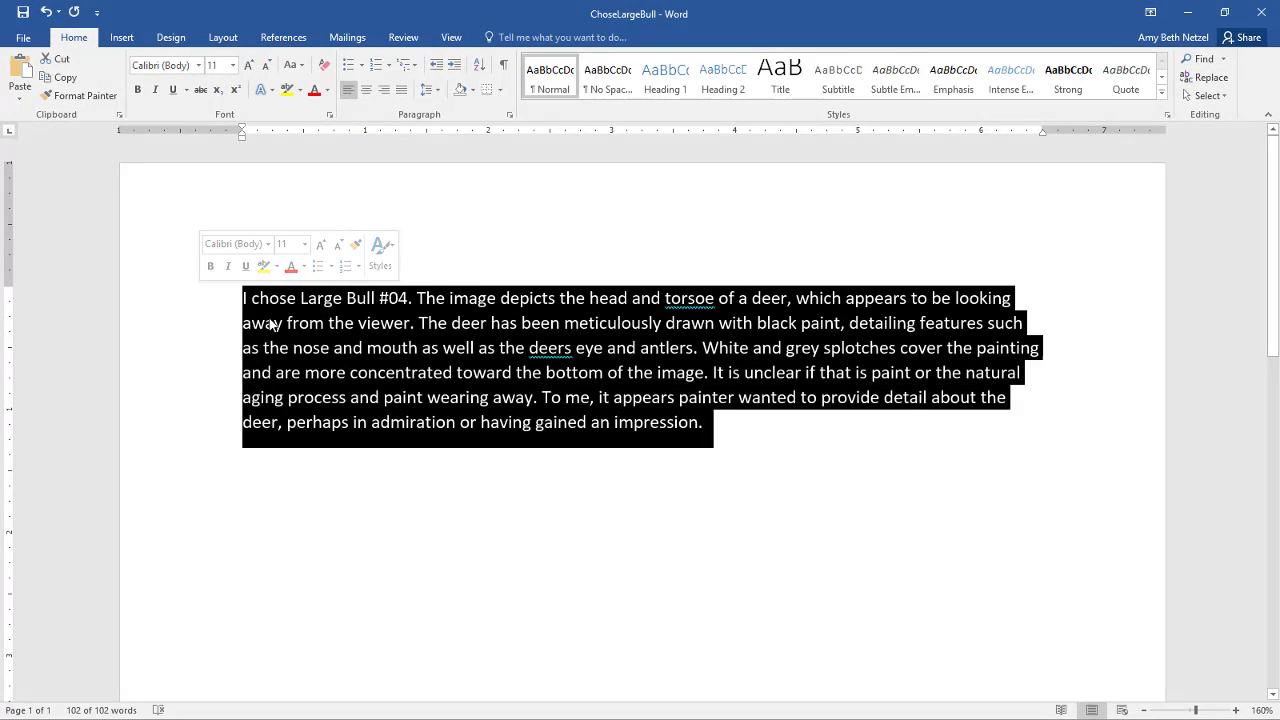
pyautogui.rightClick(270, 323)
pyautogui.click(297, 346)
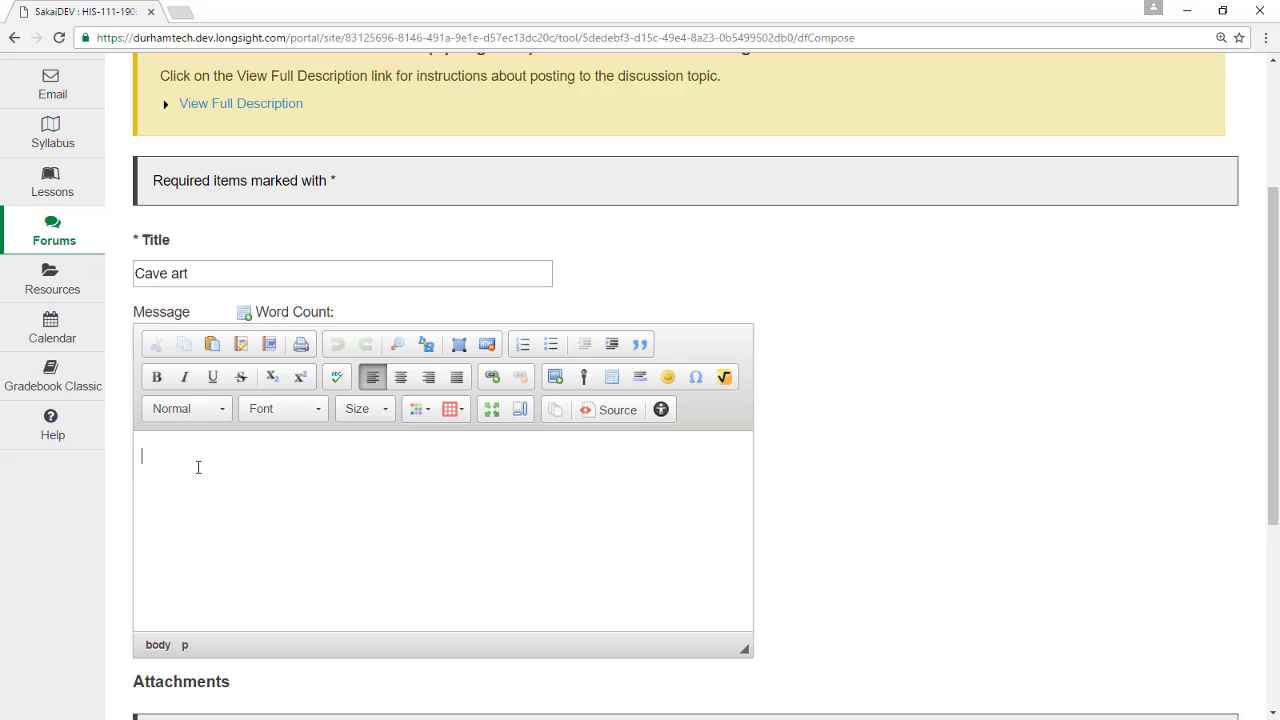
pyautogui.rightClick(187, 462)
pyautogui.click(229, 477)
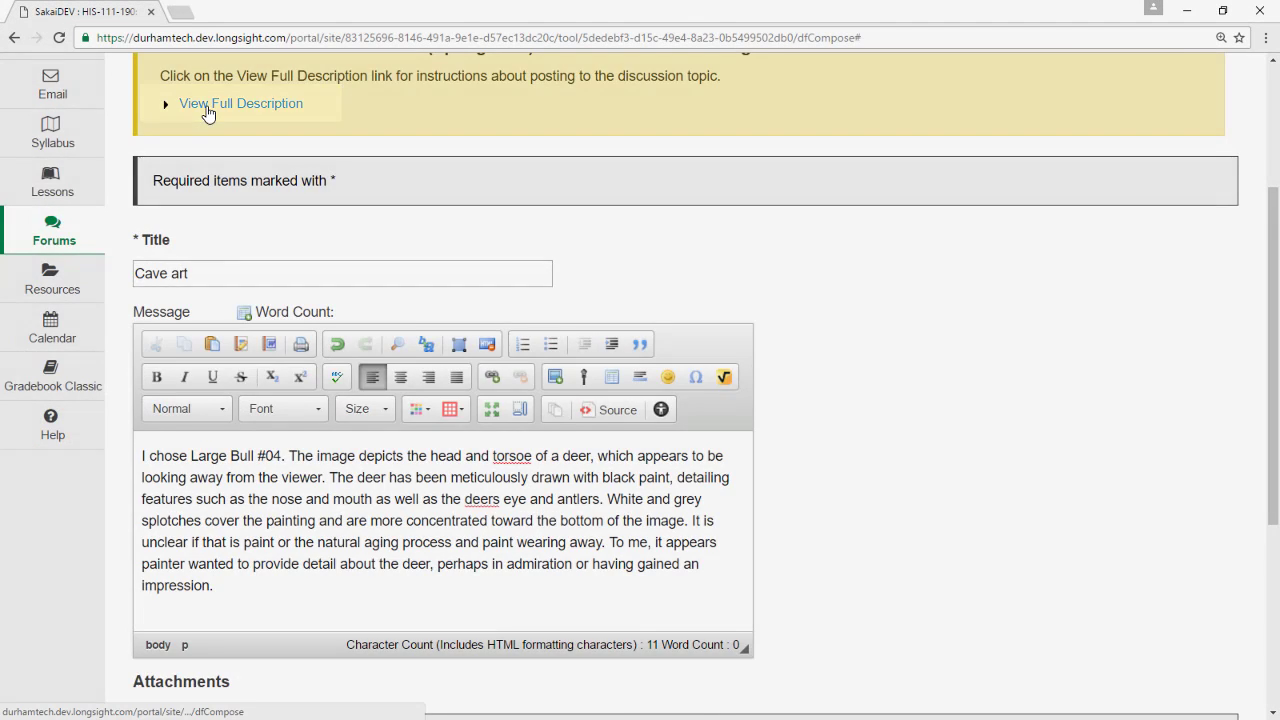
# Review the topic's full description against the drafted message.
pyautogui.click(207, 113)
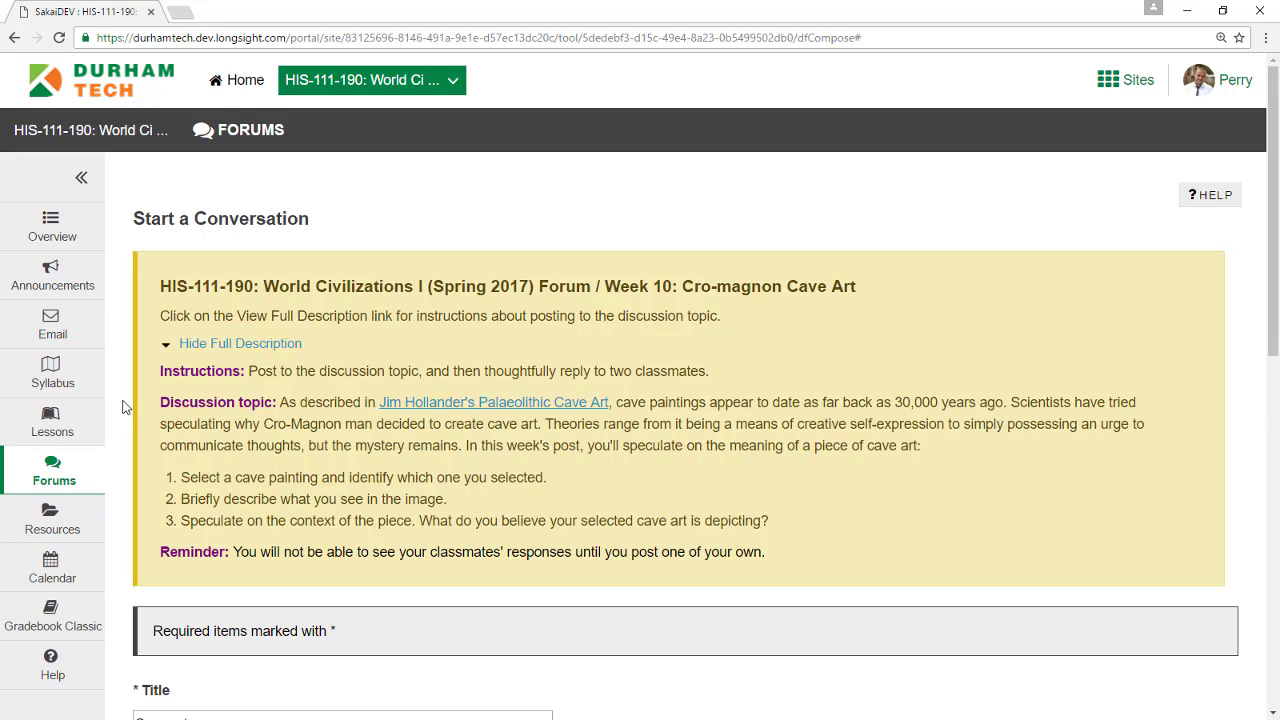
pyautogui.scroll(-6, 123, 406)
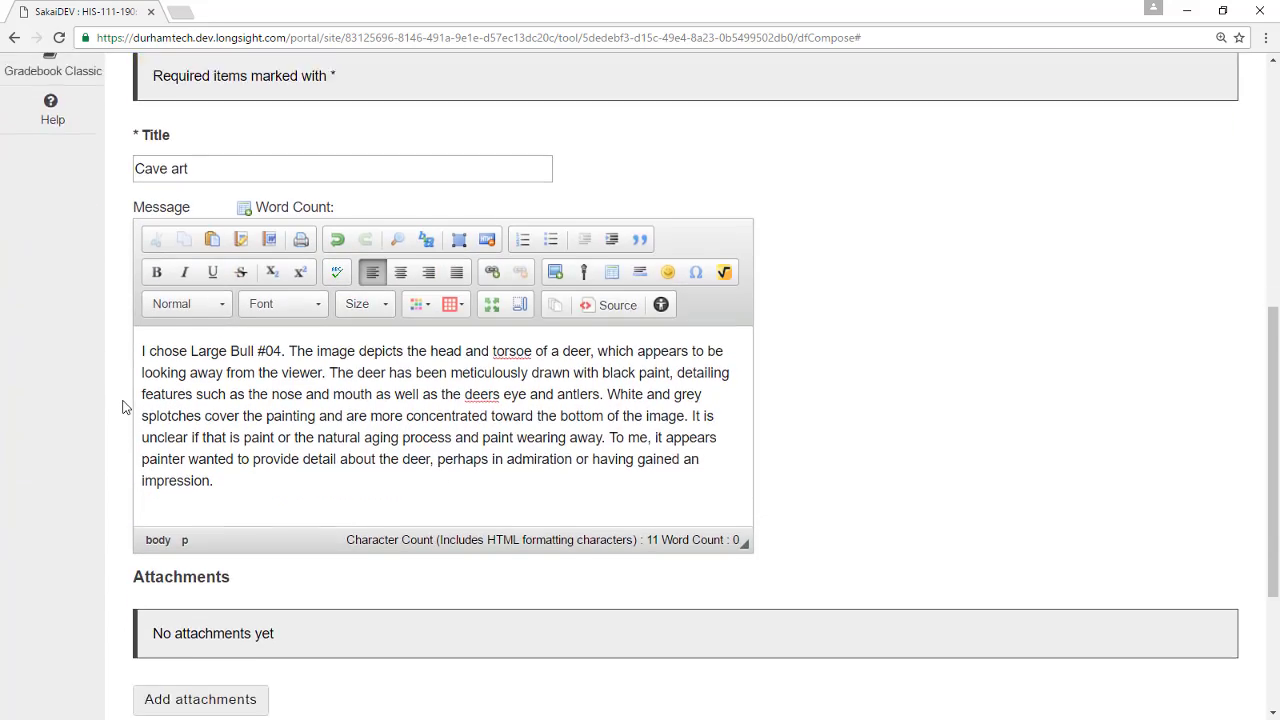
pyautogui.scroll(-1, 123, 406)
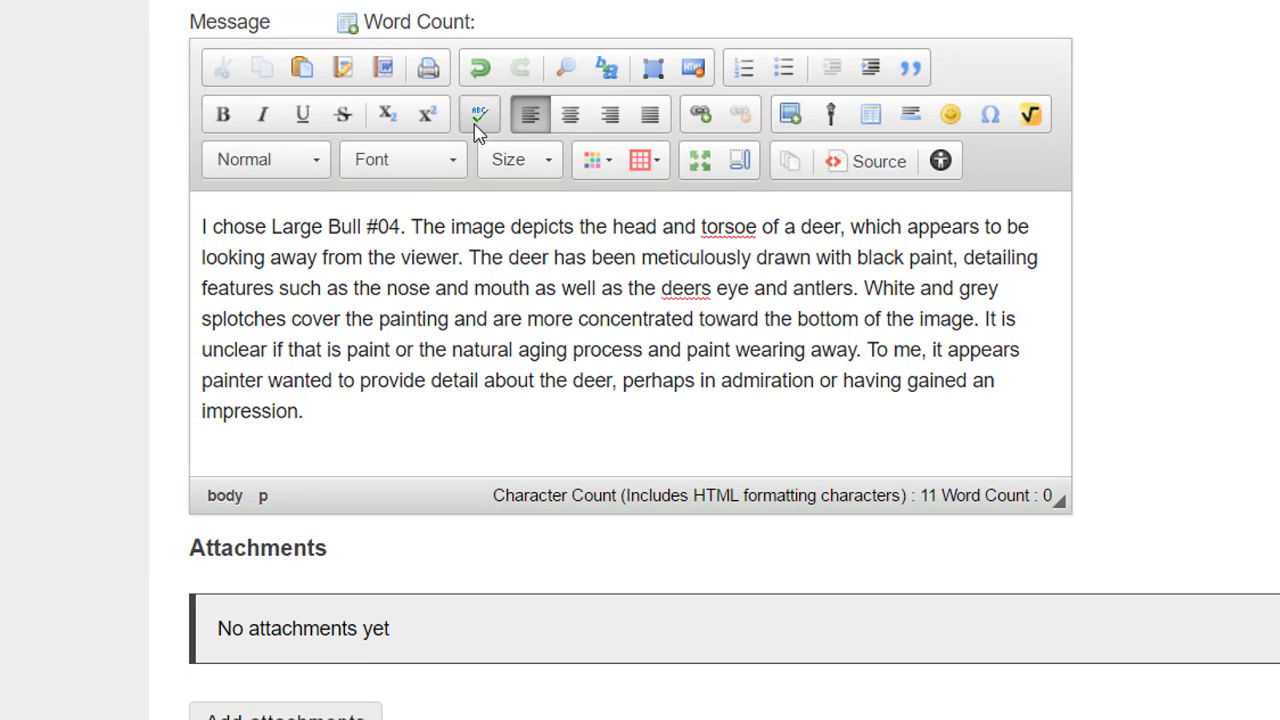
# Spell-check the message and replace "torsoe" with the suggestion "torso".
pyautogui.click(478, 132)
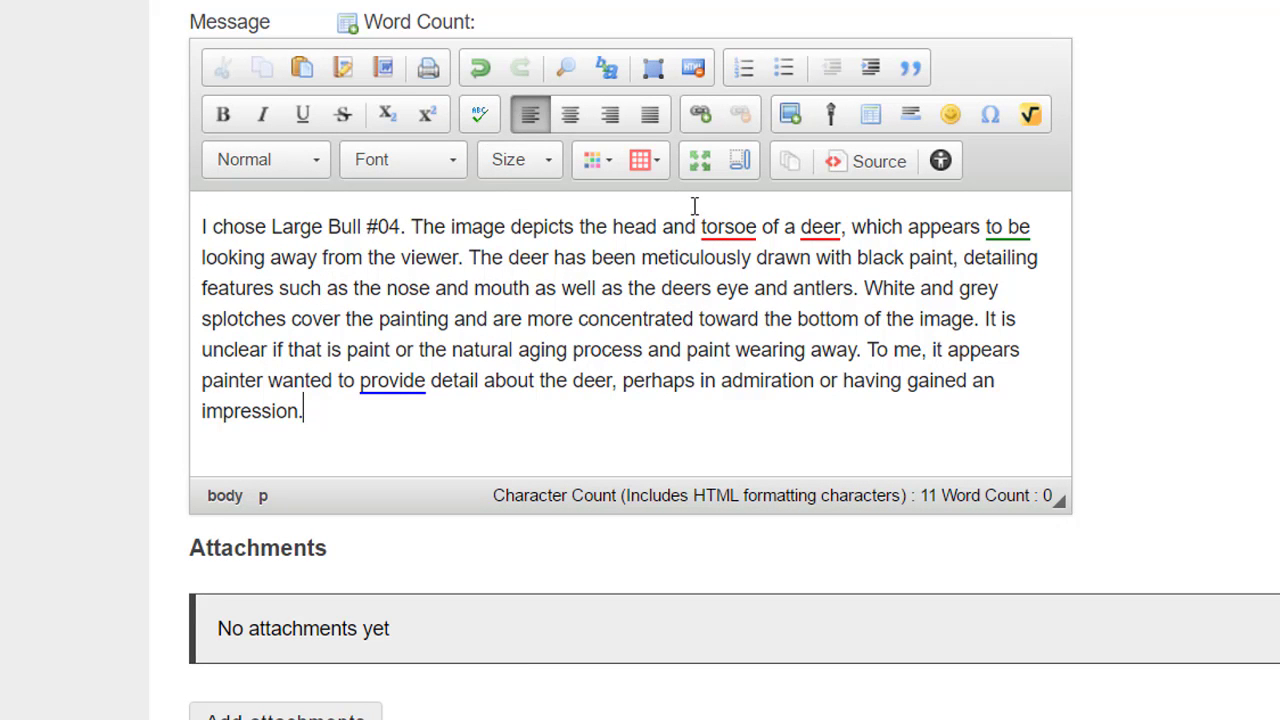
pyautogui.rightClick(724, 233)
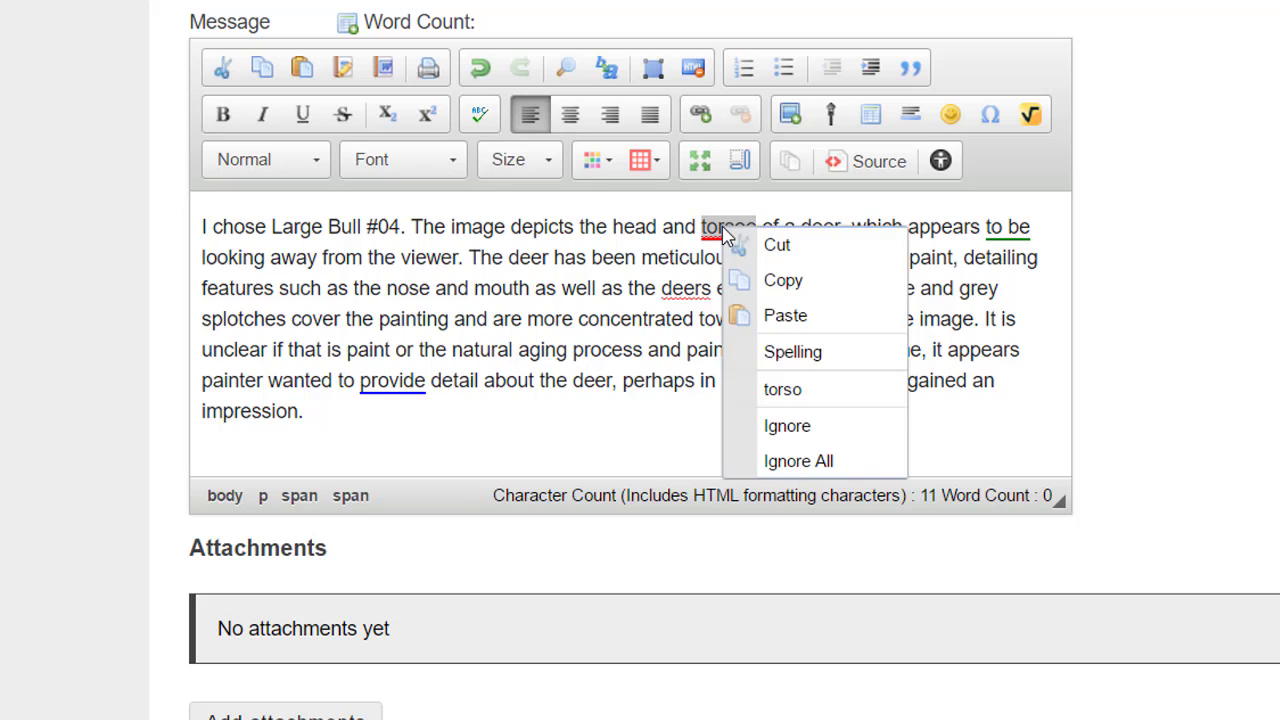
pyautogui.click(783, 391)
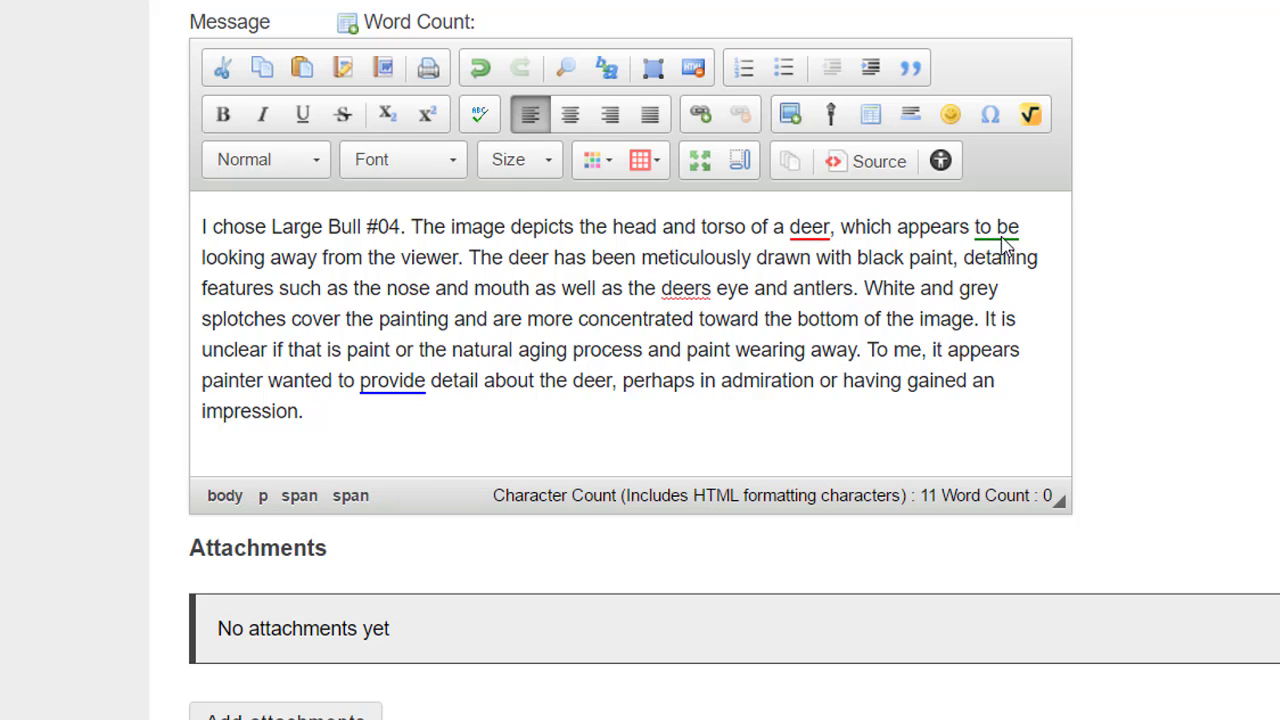
# Correct "deers" to "deer's" in the message and post the conversation.
pyautogui.rightClick(697, 288)
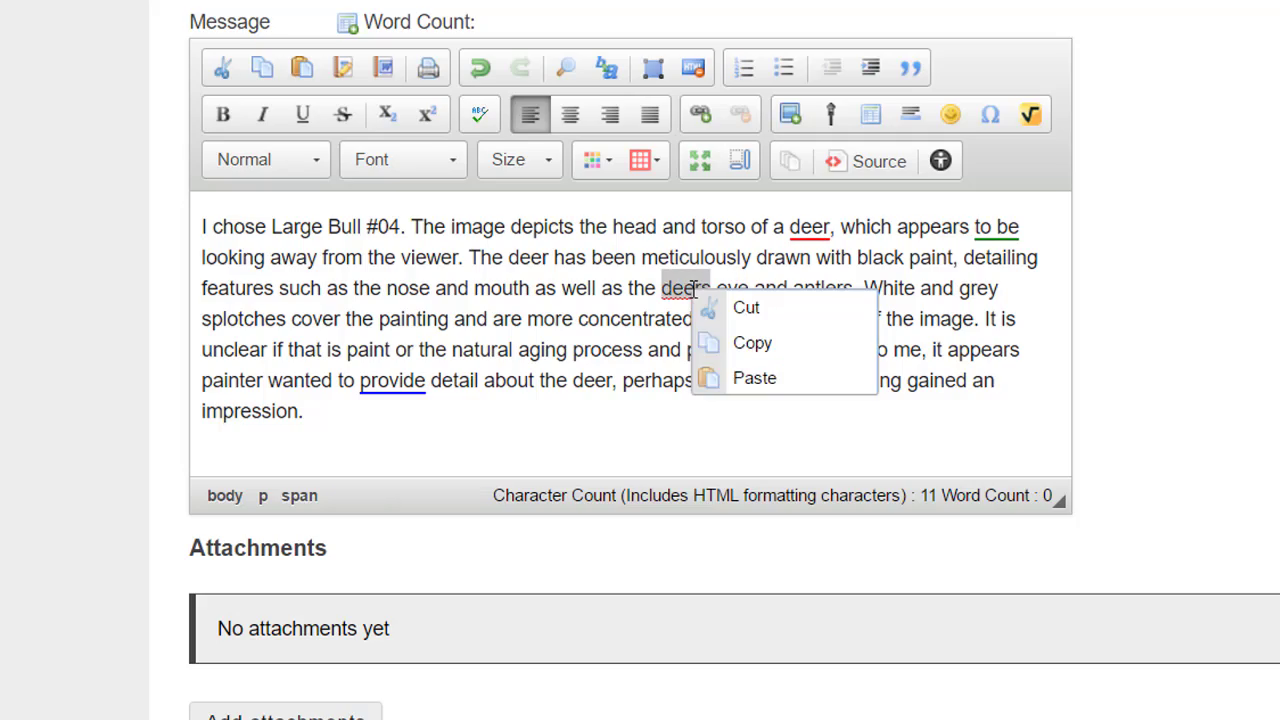
pyautogui.press('Escape')
pyautogui.click(704, 288)
pyautogui.write("'")
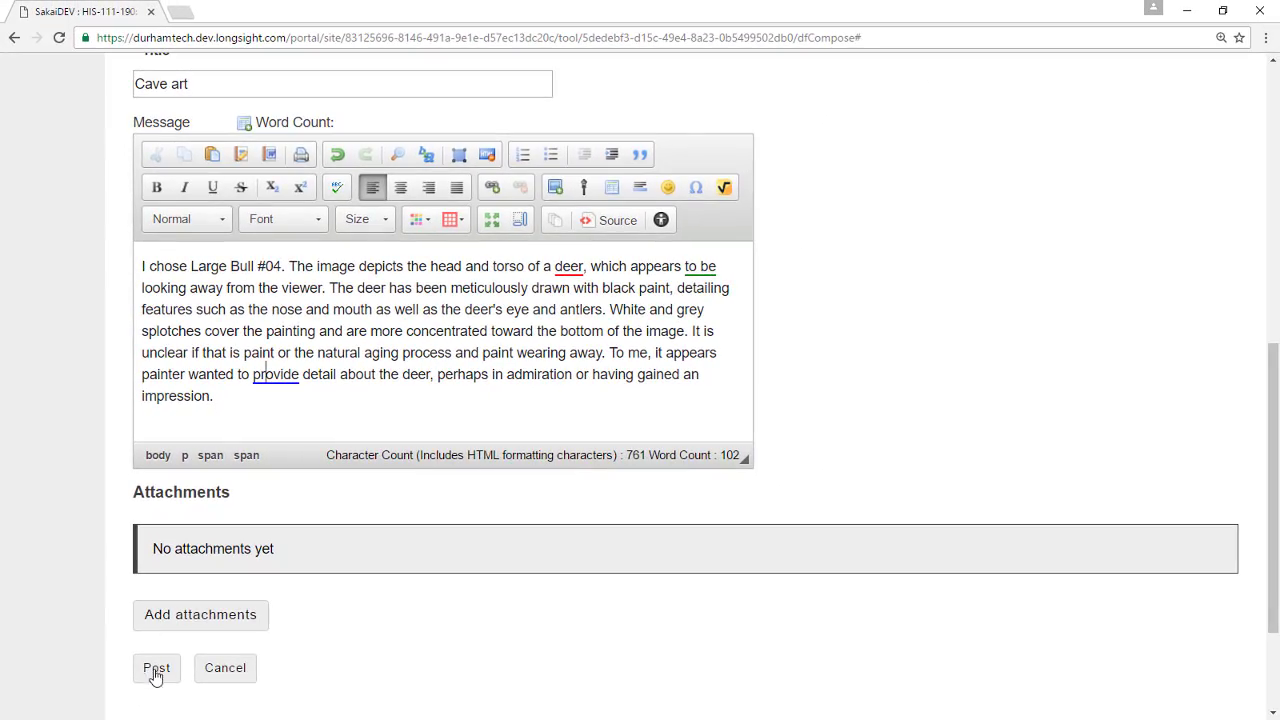
pyautogui.click(155, 669)
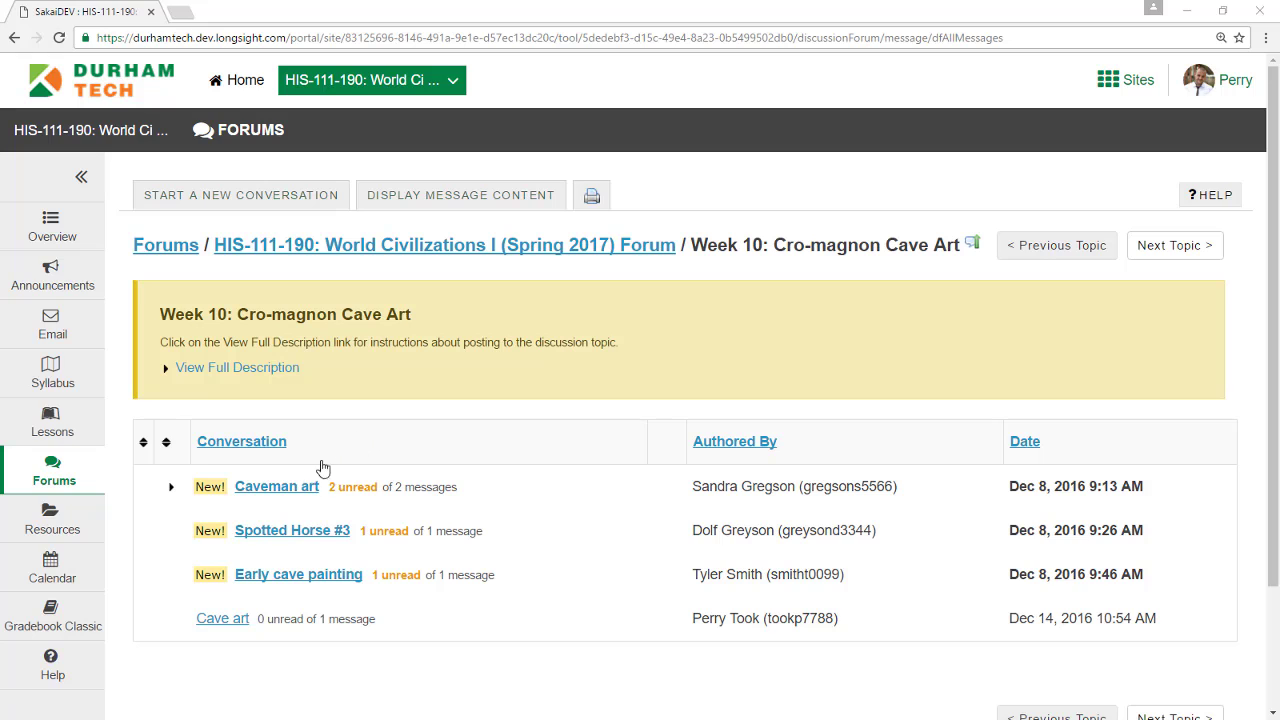
# Post a reply to the initial "Caveman art" message, with a greeting, a paragraph on the ScienceTech-blog article about Romanian cave footprints, and a first-name sign-off.
pyautogui.click(297, 490)
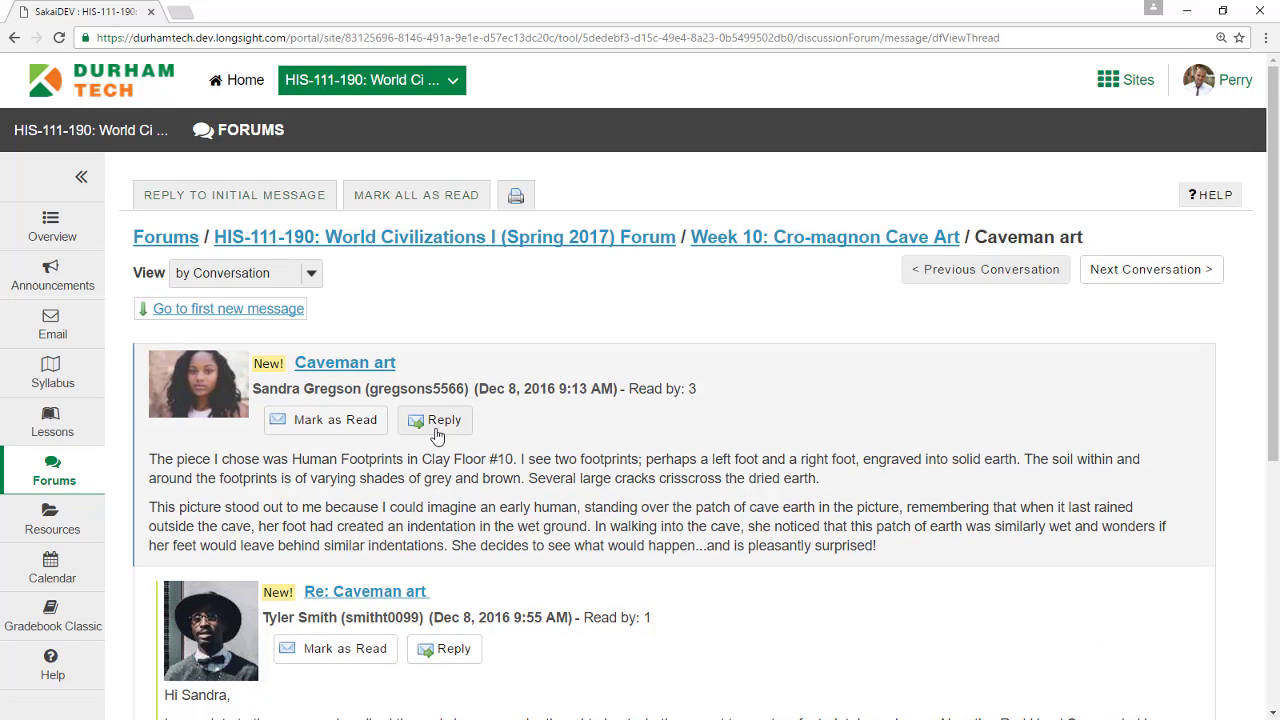
pyautogui.click(437, 424)
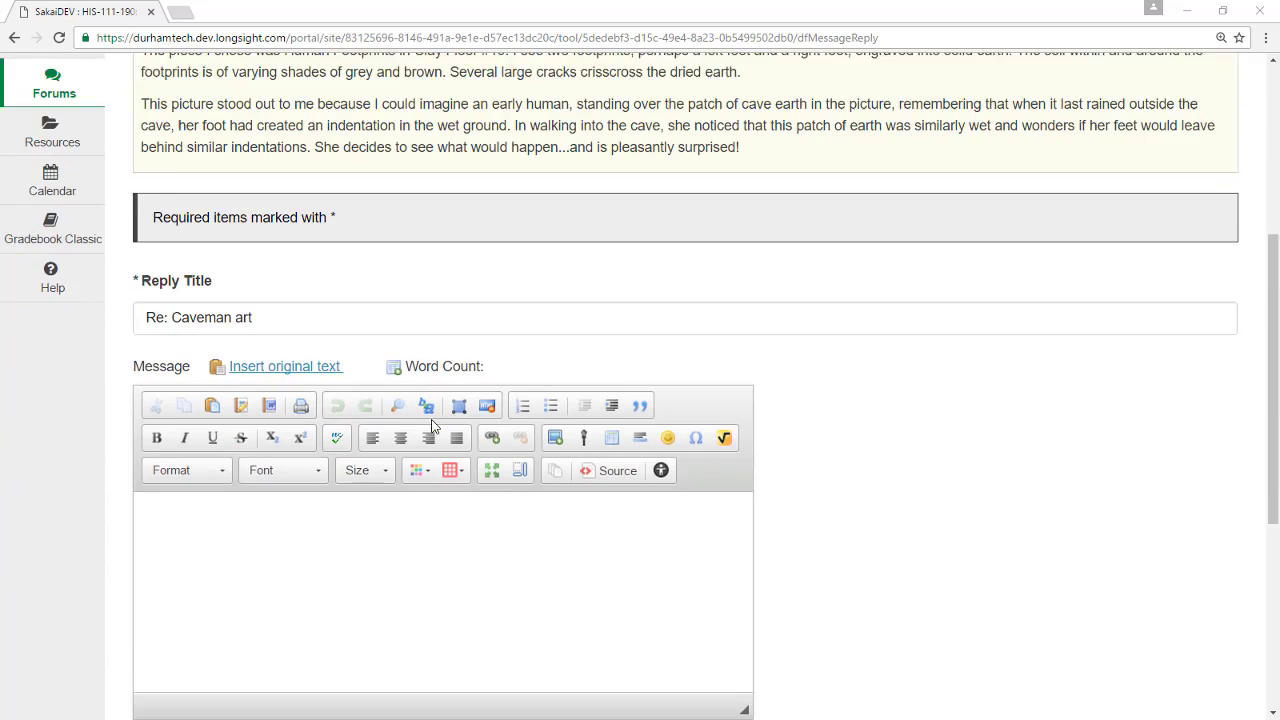
pyautogui.write('Hi Sandy,')
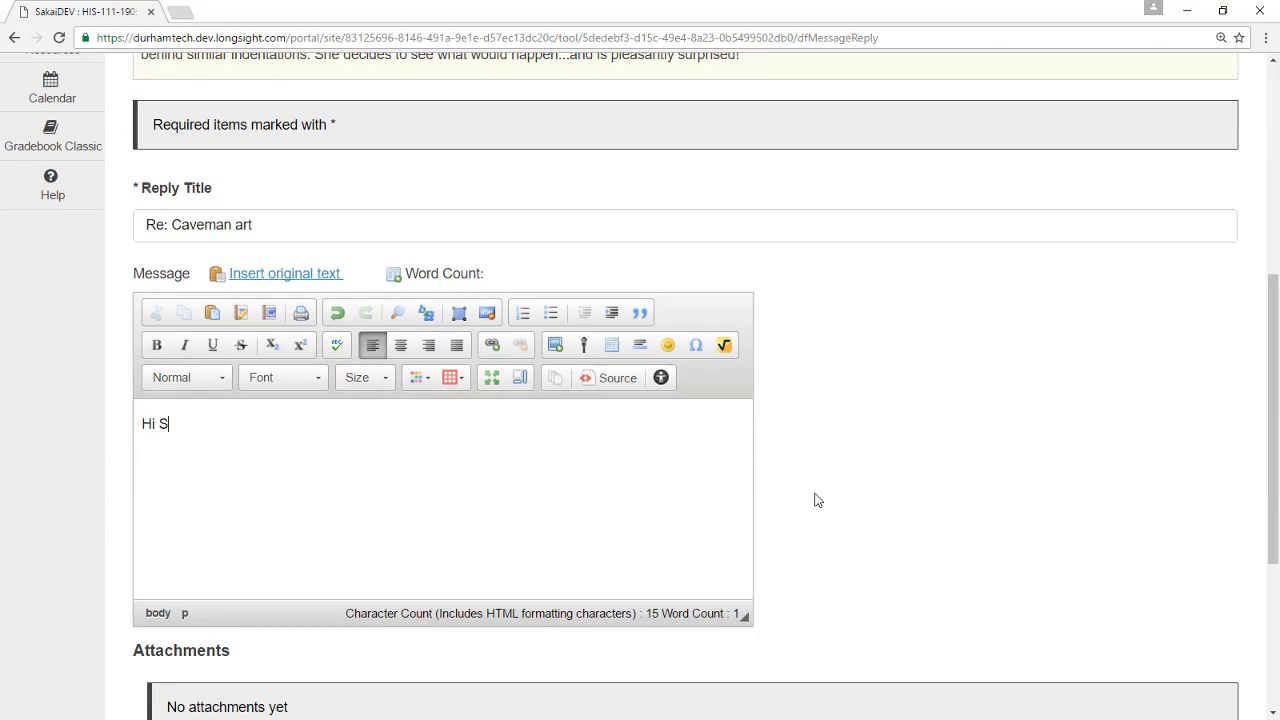
pyautogui.press('Return')
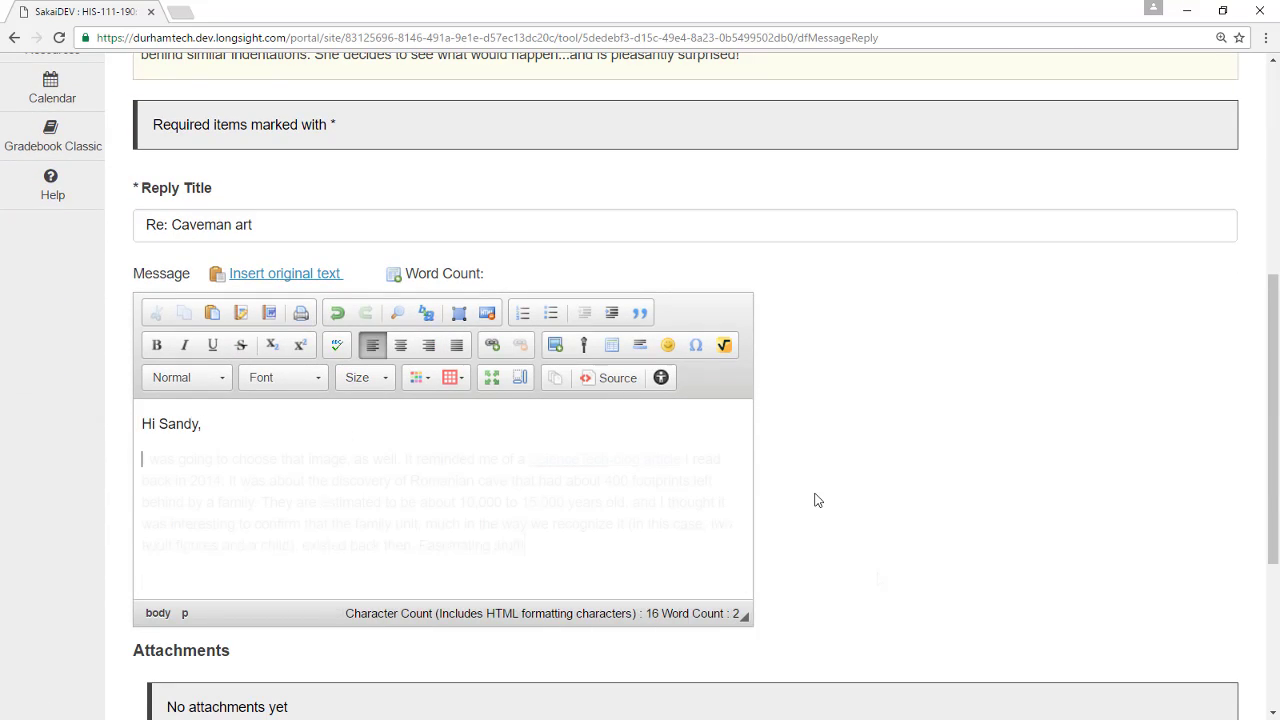
pyautogui.write('I wasPerry')
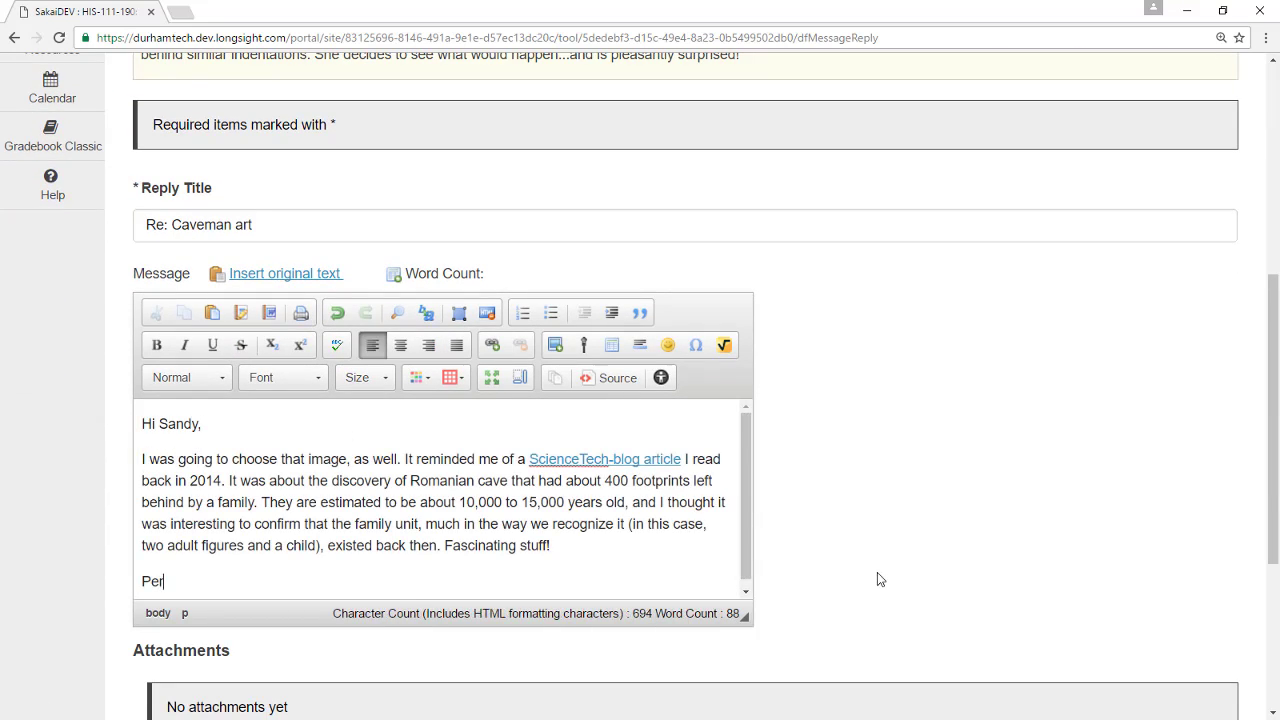
pyautogui.scroll(-2, 877, 578)
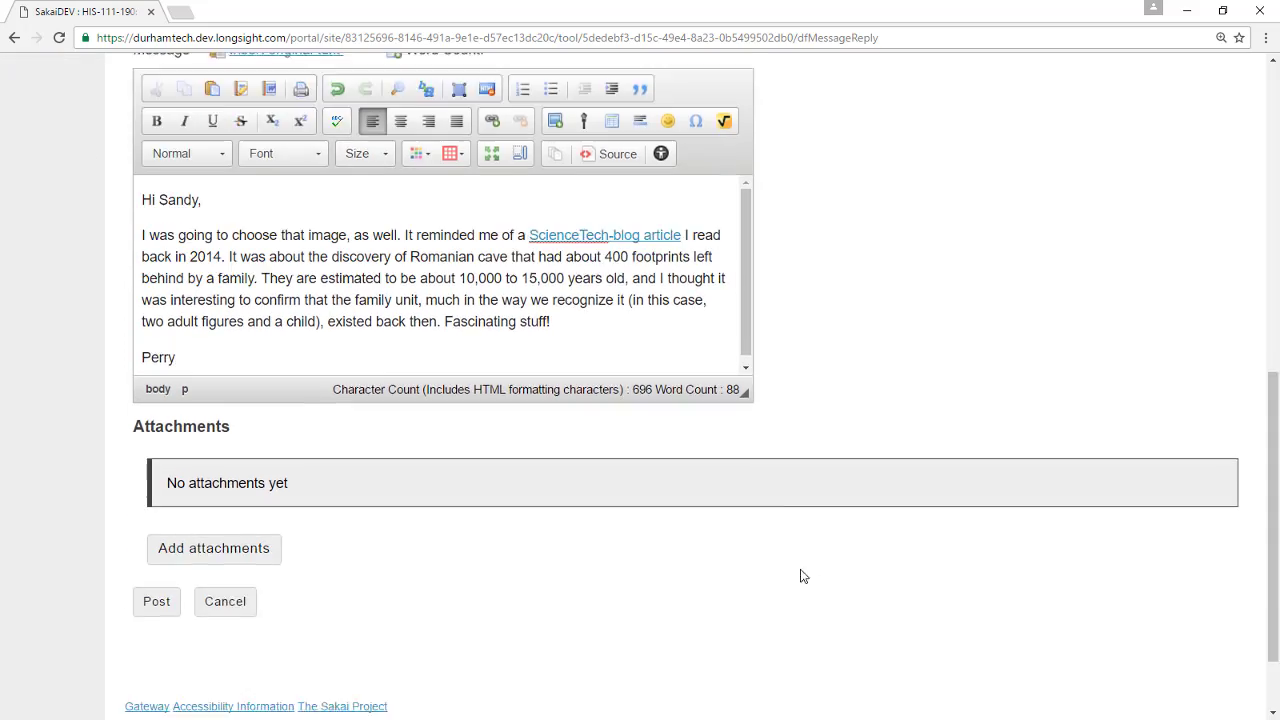
pyautogui.scroll(-1, 800, 576)
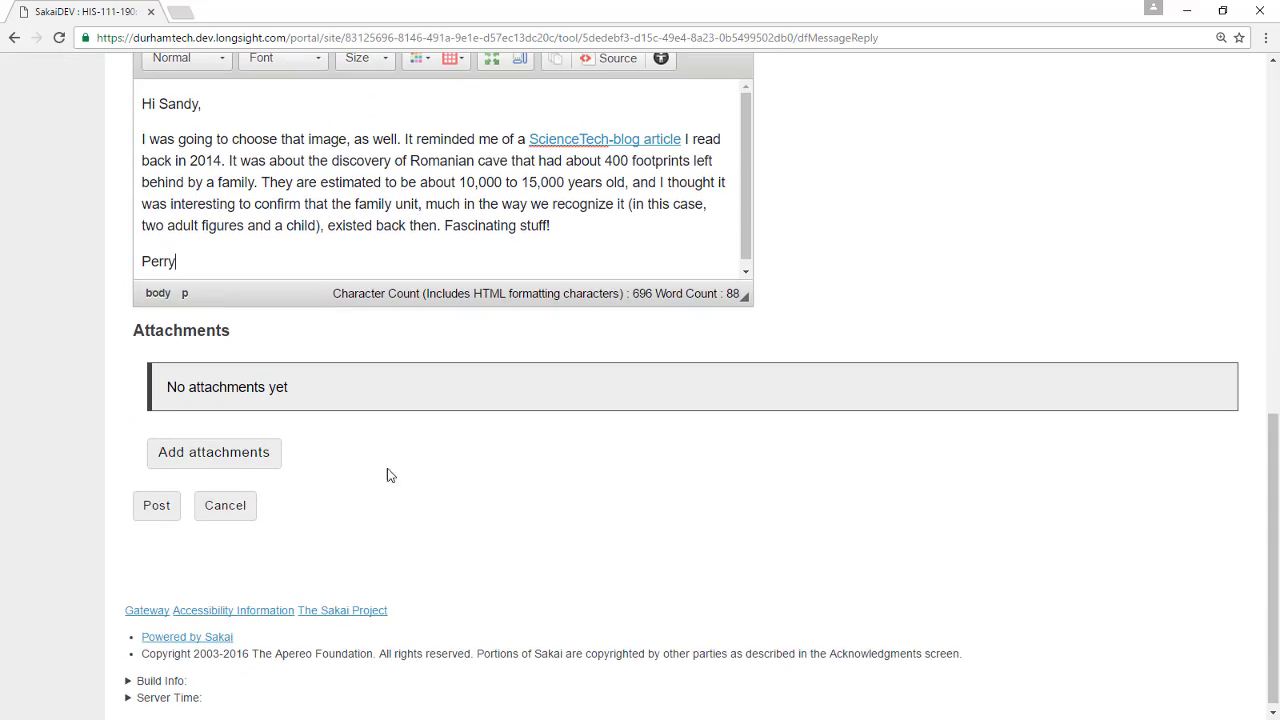
pyautogui.click(156, 506)
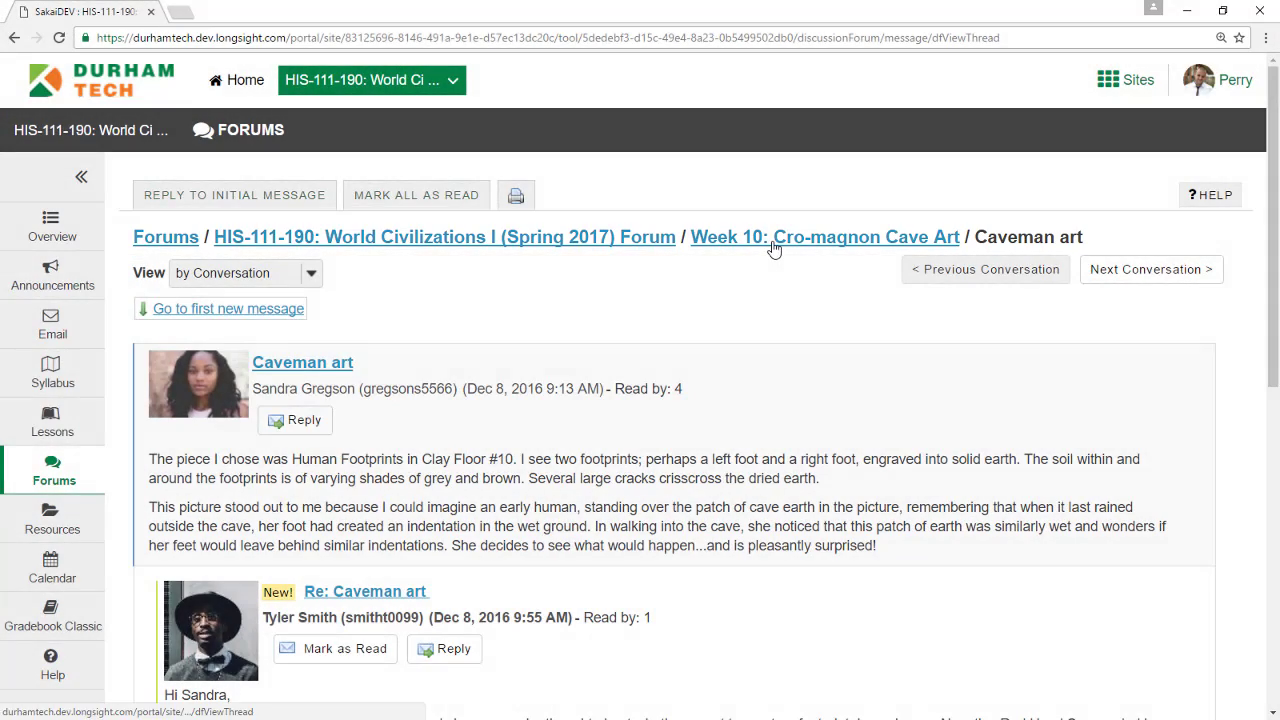
# Go back through the Week 10 topic to the course forum's topic list and reopen Week 10: Cro-magnon Cave Art.
pyautogui.click(772, 240)
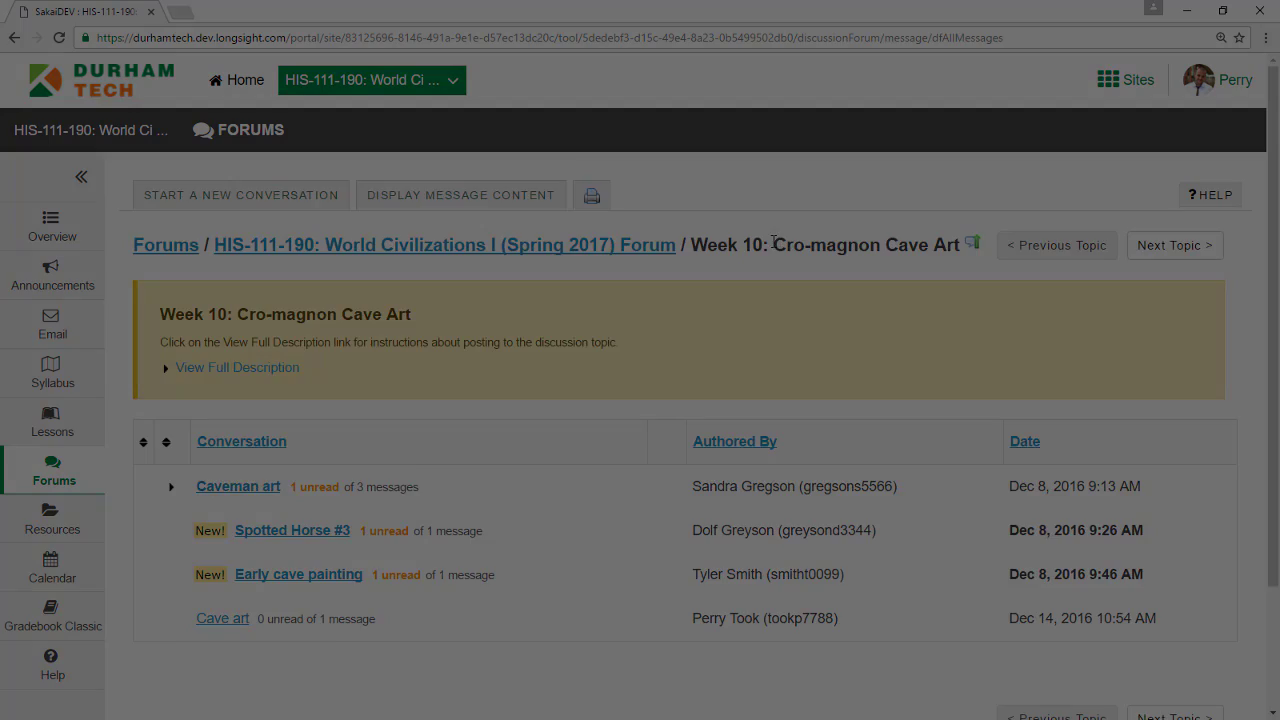
pyautogui.click(384, 245)
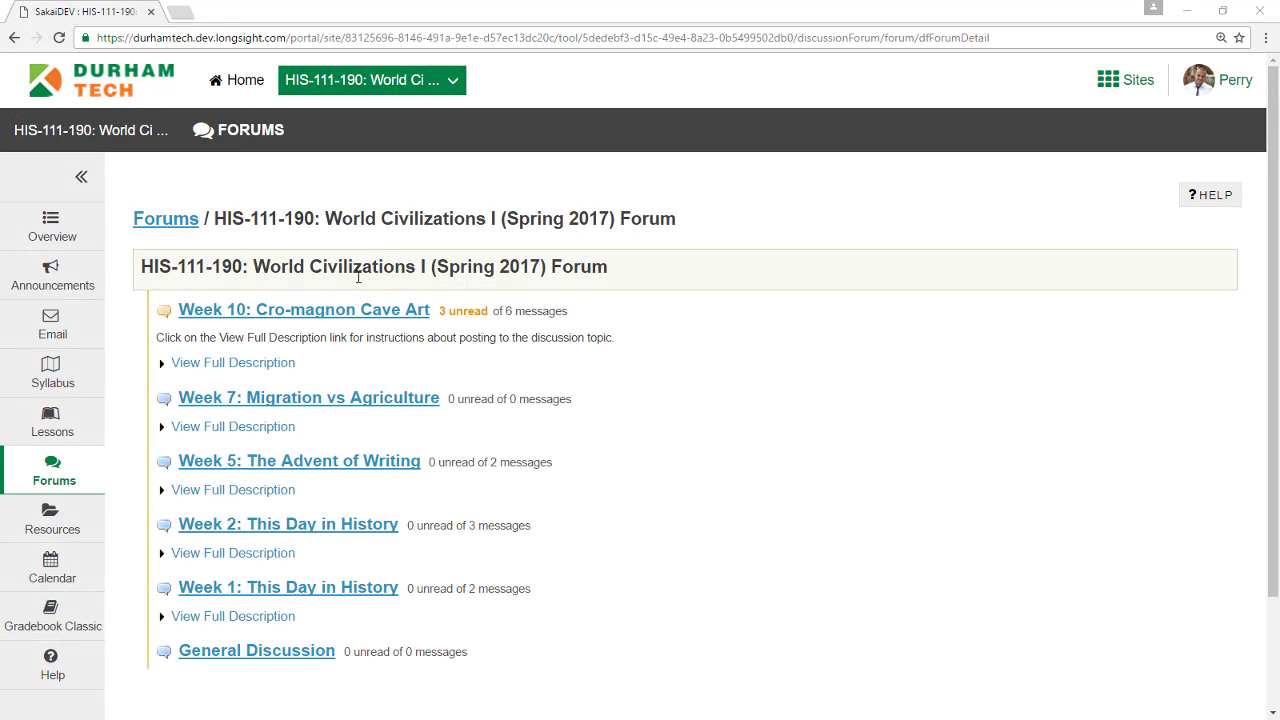
pyautogui.click(326, 314)
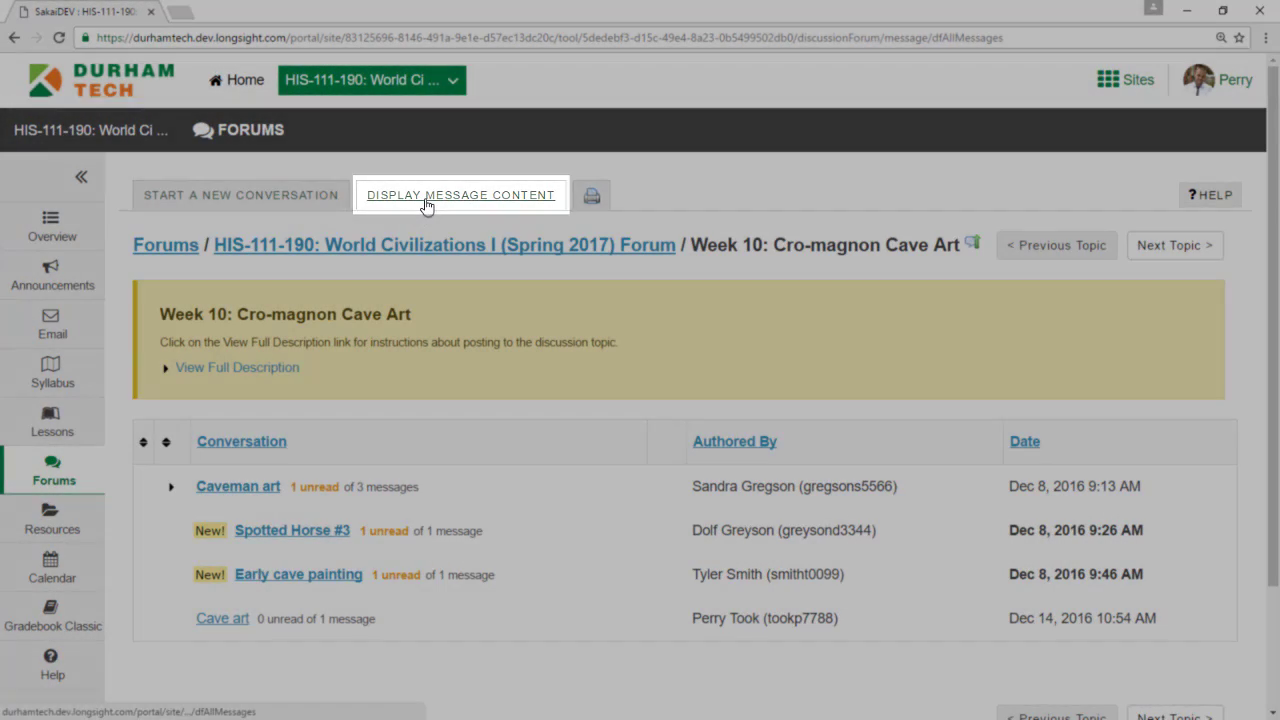
# Display the full content of all messages in the topic, read through them and open a reply to "Early cave painting".
pyautogui.click(424, 205)
pyautogui.scroll(-5, 478, 269)
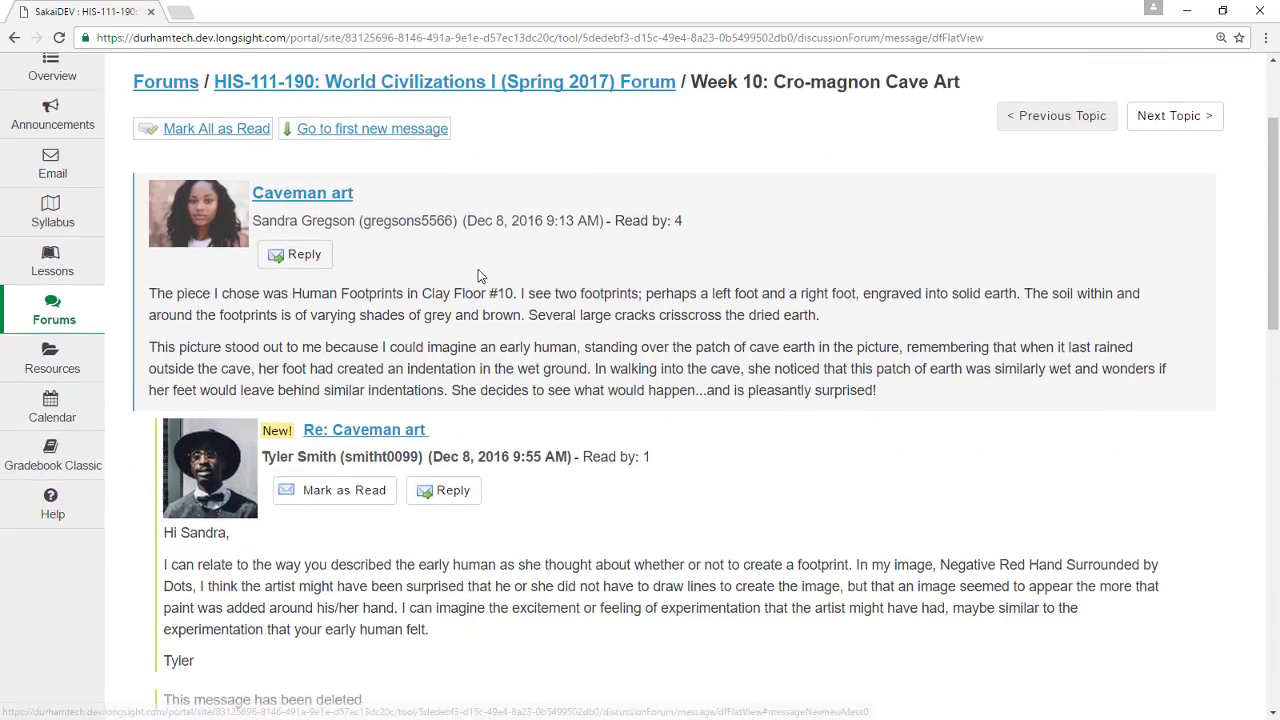
pyautogui.scroll(-5, 490, 303)
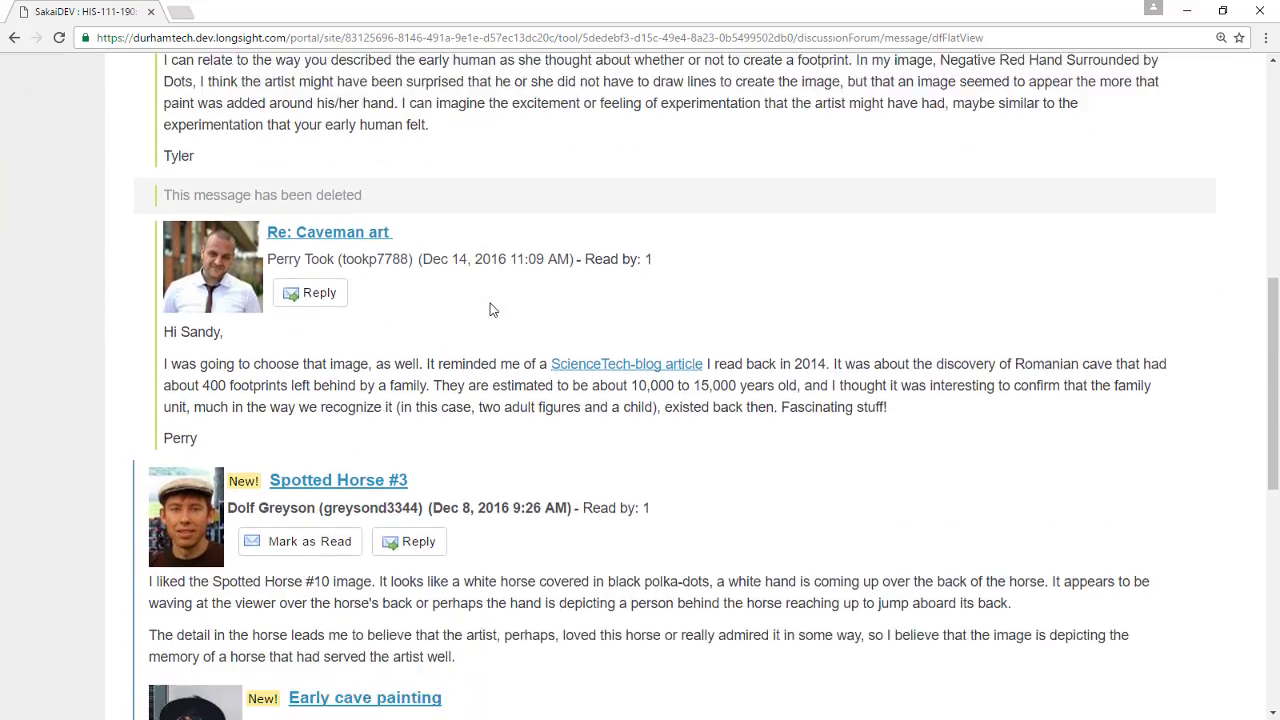
pyautogui.scroll(-2, 492, 310)
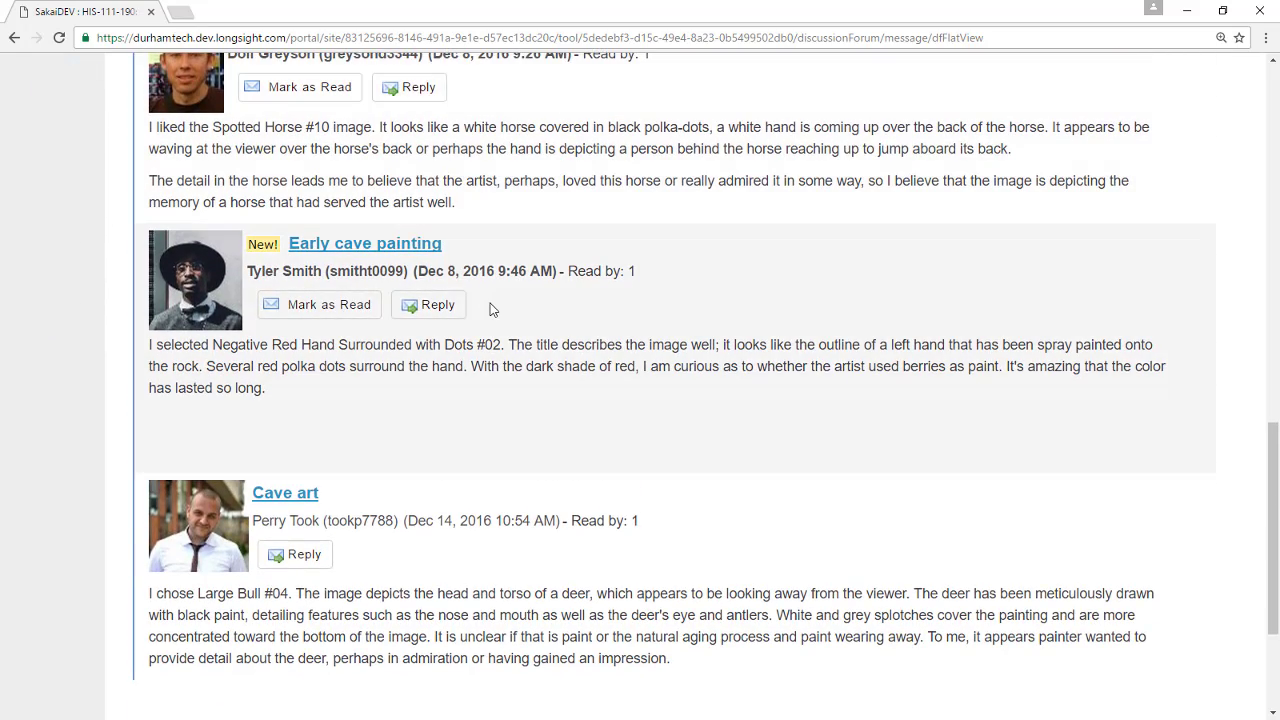
pyautogui.click(438, 316)
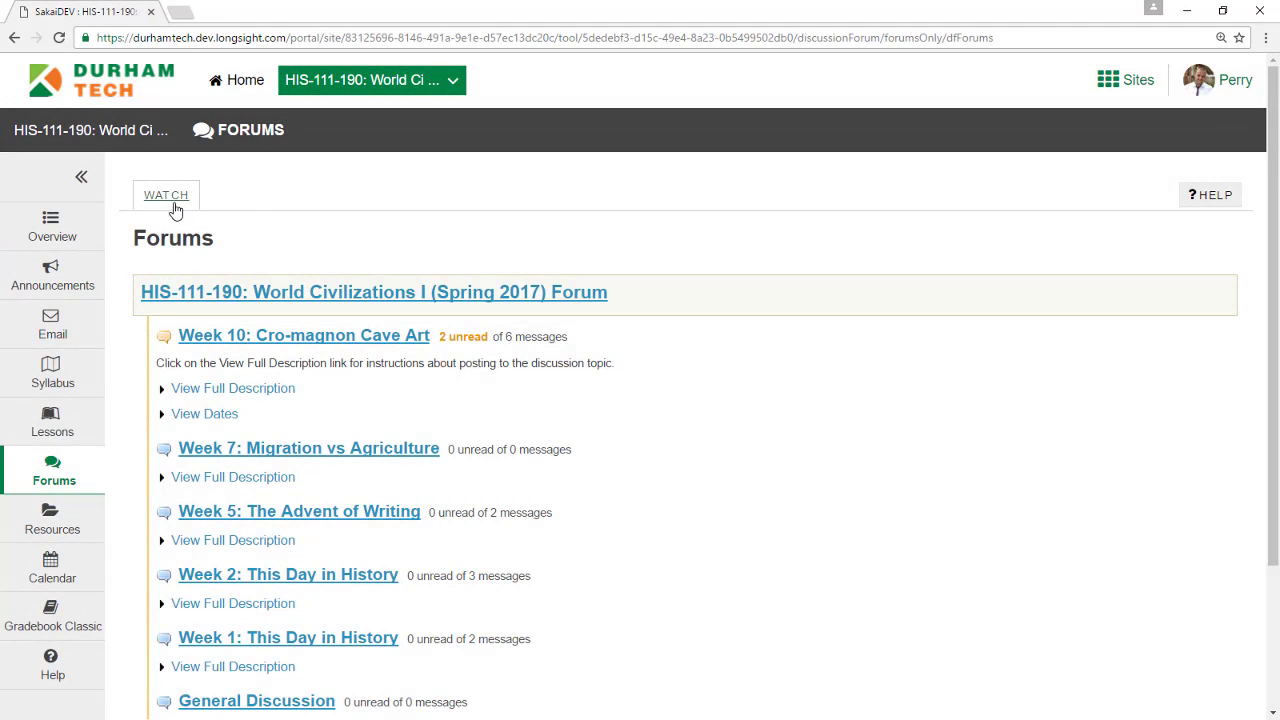
# Set the forum watch option to "No notification" and save it.
pyautogui.click(168, 203)
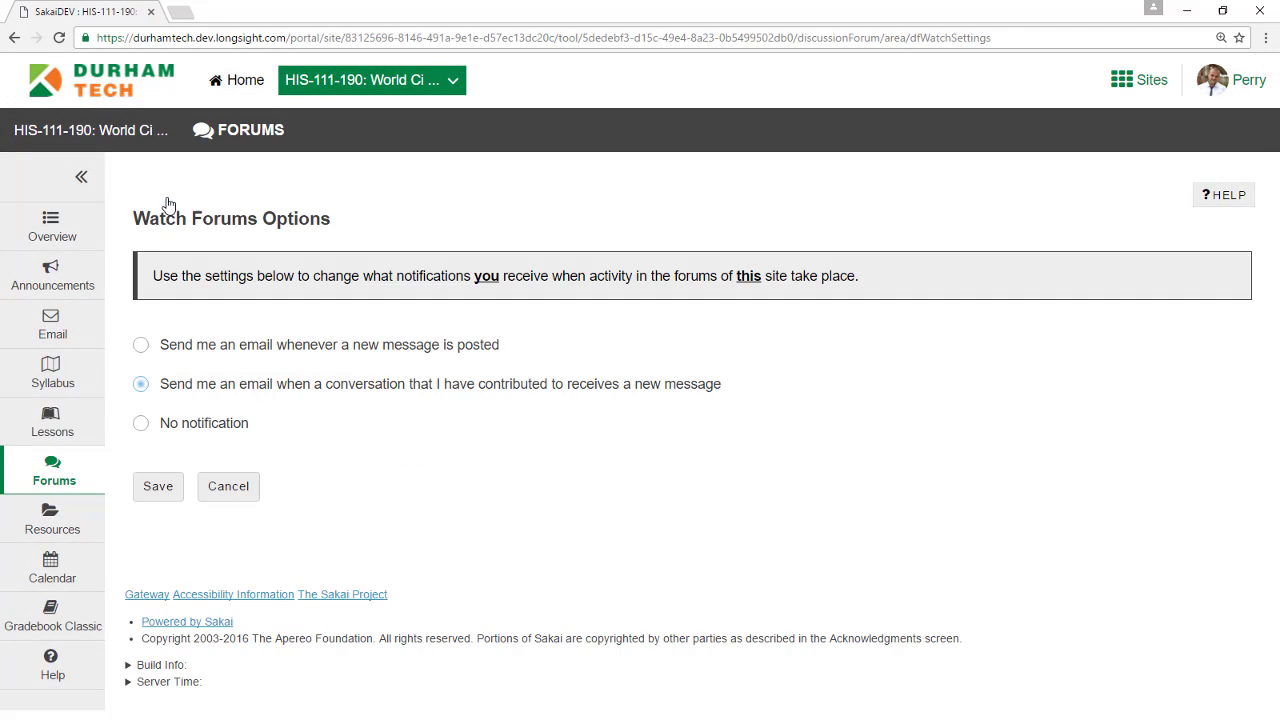
pyautogui.click(141, 424)
pyautogui.click(161, 494)
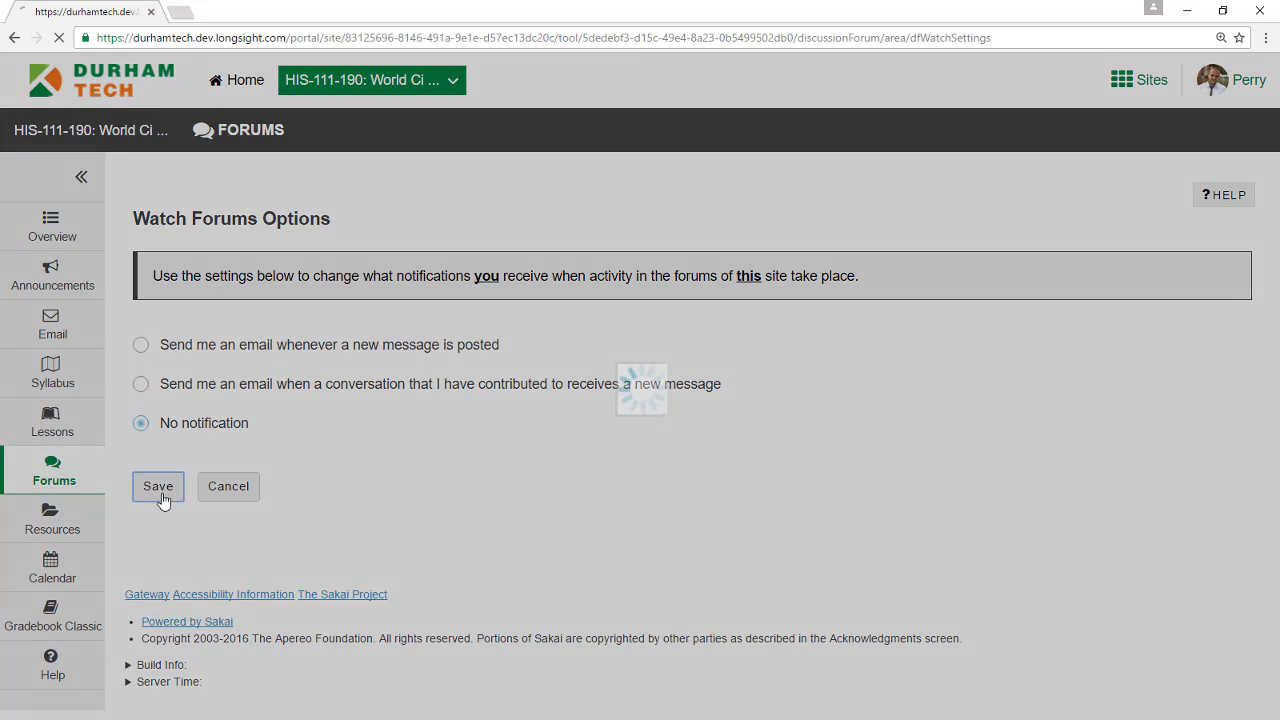